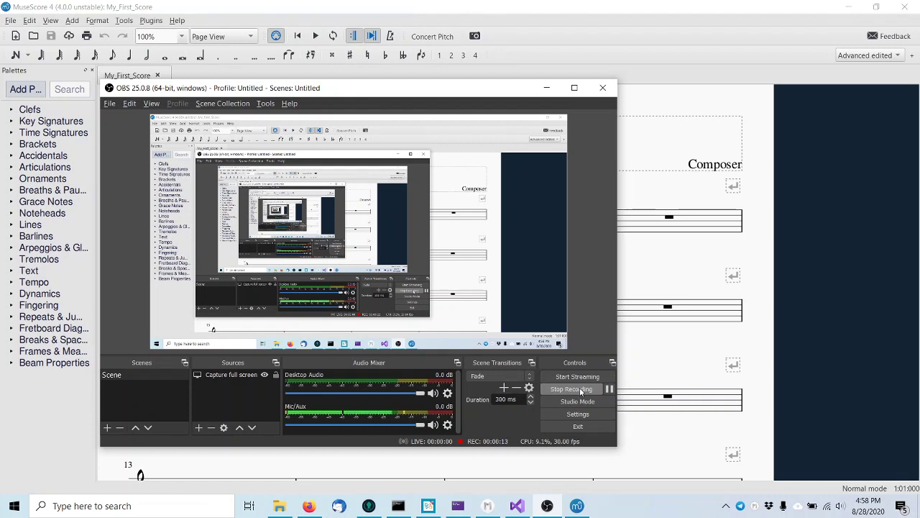
Open the recent score mmrests.mscz and scroll down to its multimeasure rests.
left_click(548, 505)
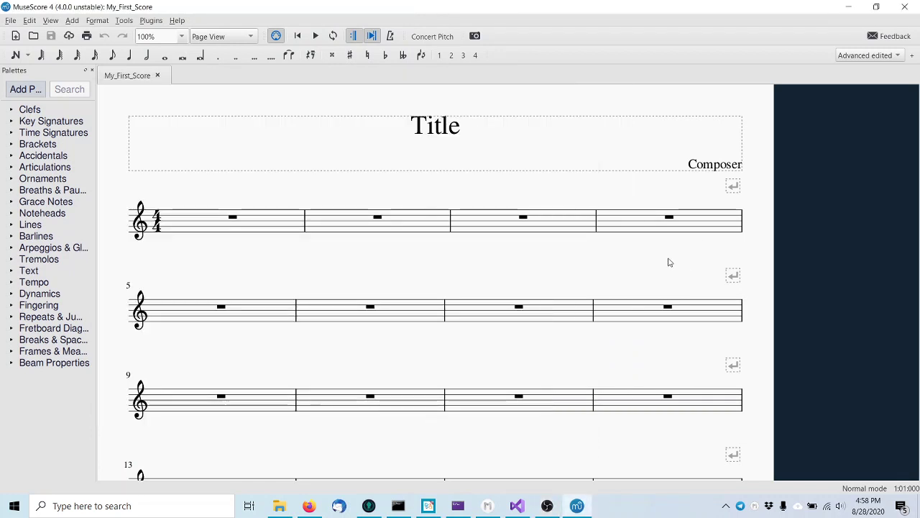
left_click(11, 20)
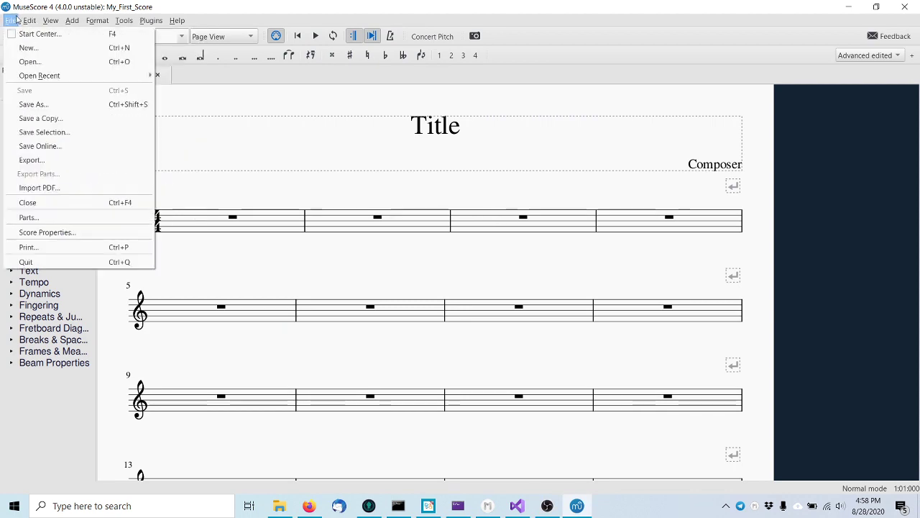
mouse_move(25, 76)
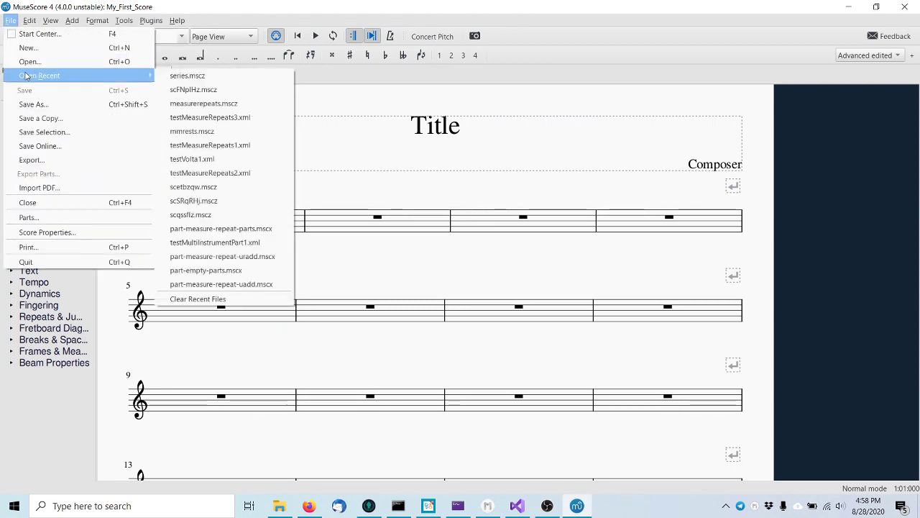
left_click(225, 131)
scroll(336, 226, "down", 2)
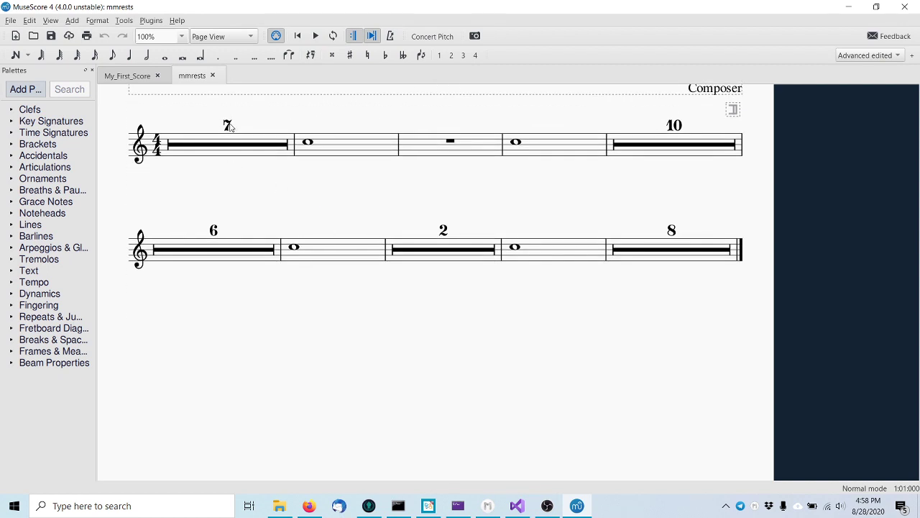
Open the Rests style settings from the multimeasure rest marked 7 and move the window up.
left_click(228, 126)
right_click(227, 126)
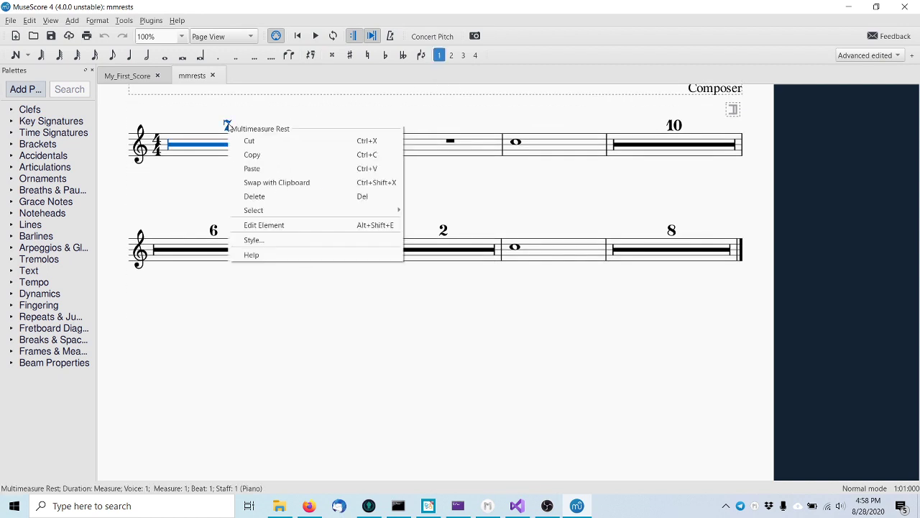
left_click(289, 247)
left_click_drag(353, 323, 349, 292)
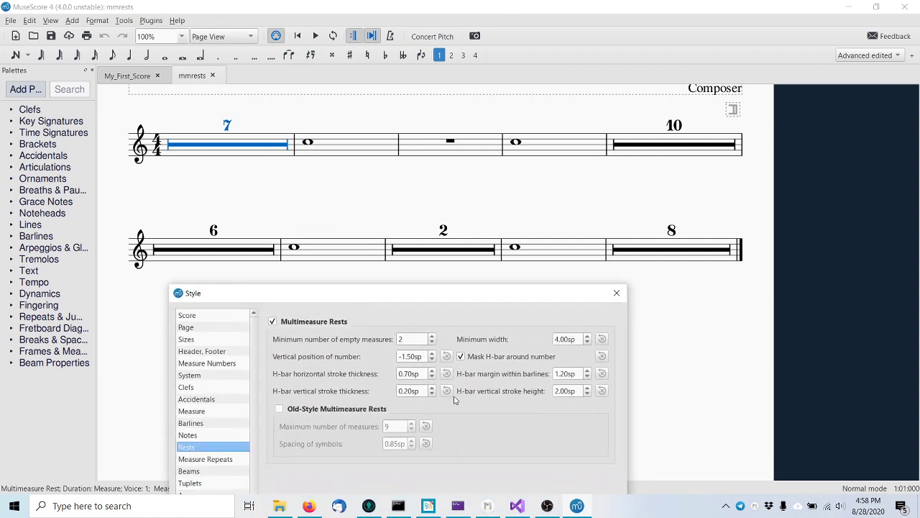
Set H-bar thickness to 4.00sp, keeping default vertical strokes of 0.20sp, 2.00sp high.
scroll(419, 392, "up", 7)
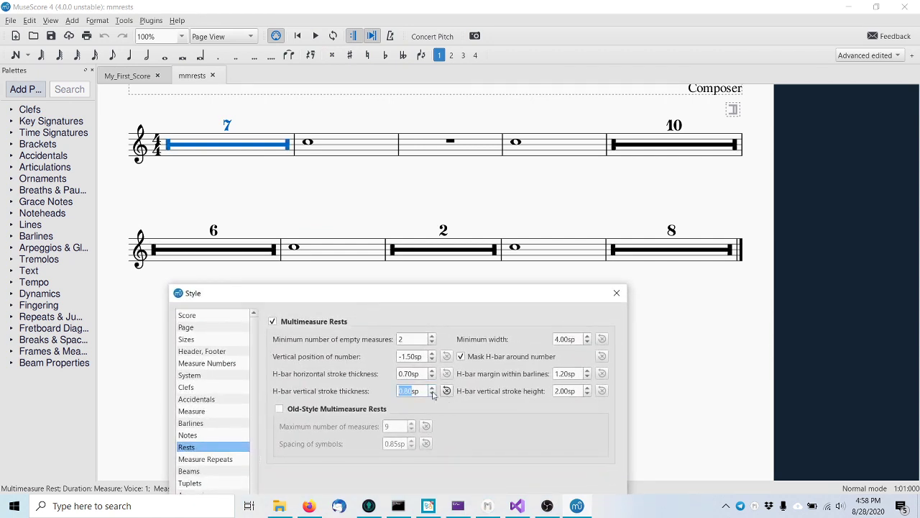
left_click(567, 391)
scroll(566, 391, "up", 10)
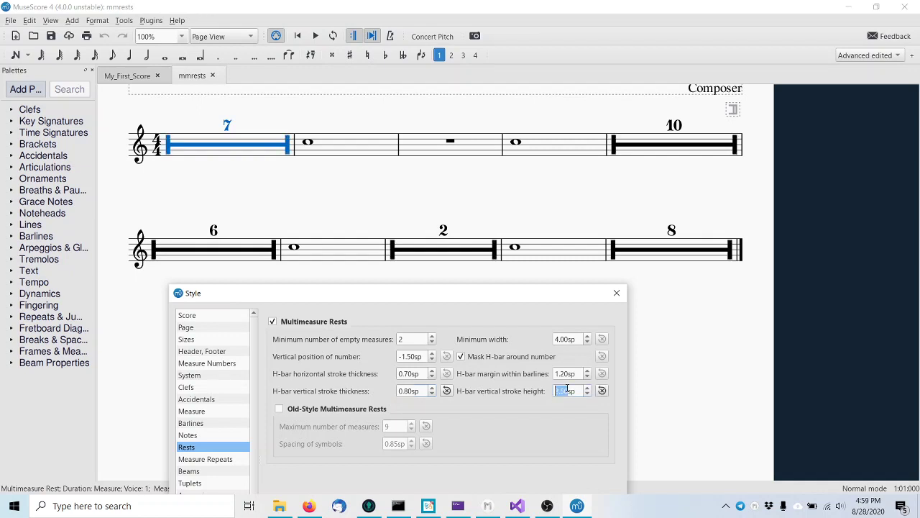
left_click(446, 391)
left_click(602, 391)
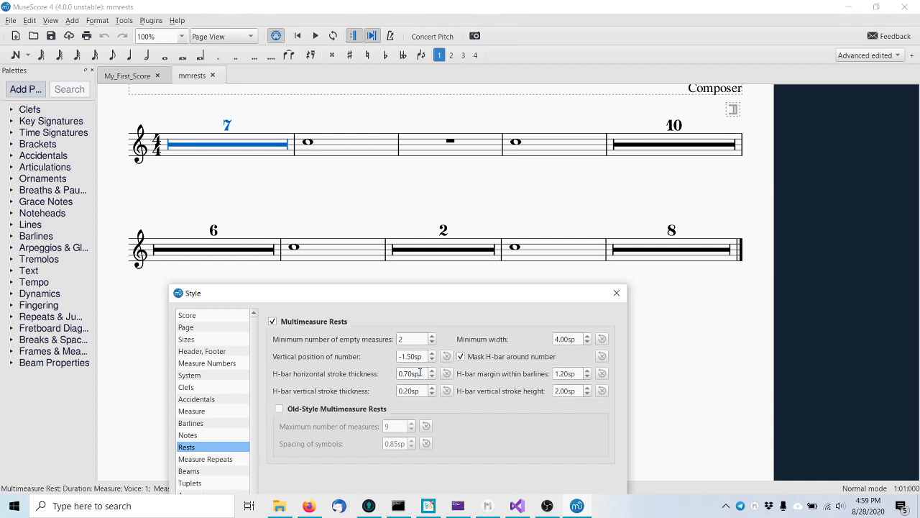
scroll(420, 373, "up", 20)
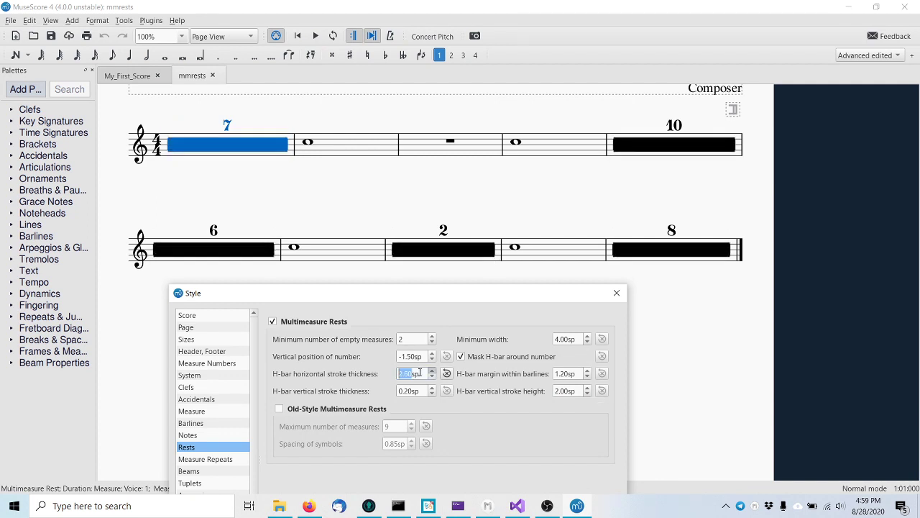
scroll(420, 373, "up", 3)
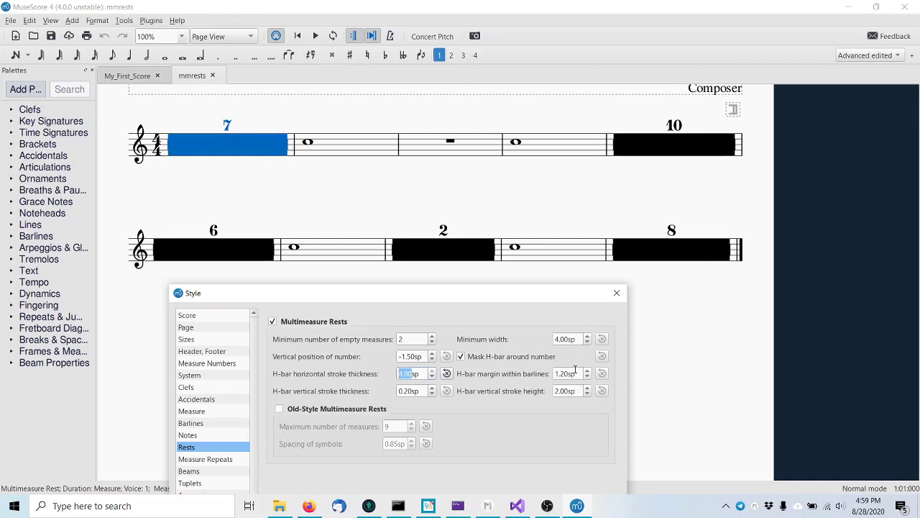
scroll(575, 370, "down", 12)
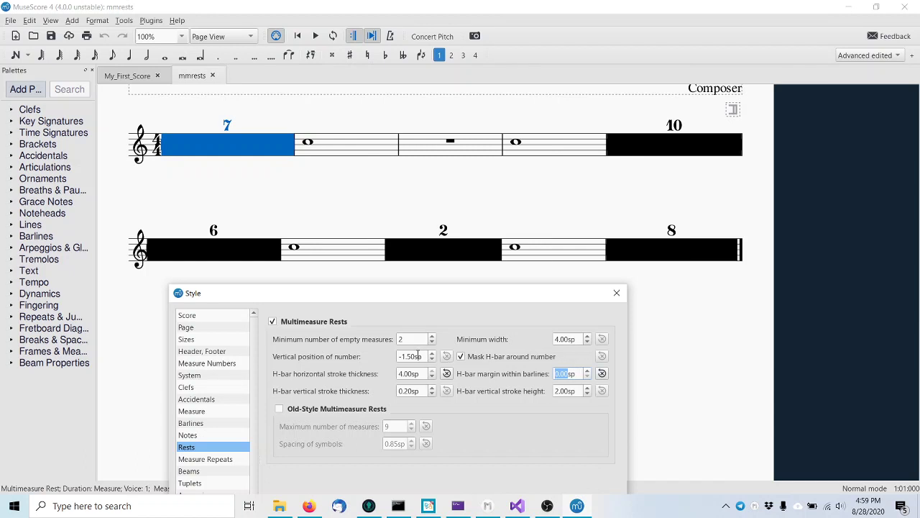
Set the H-bar margin within barlines to 0.00sp and stop masking the H-bar around numbers.
left_click(418, 355)
scroll(418, 356, "up", 7)
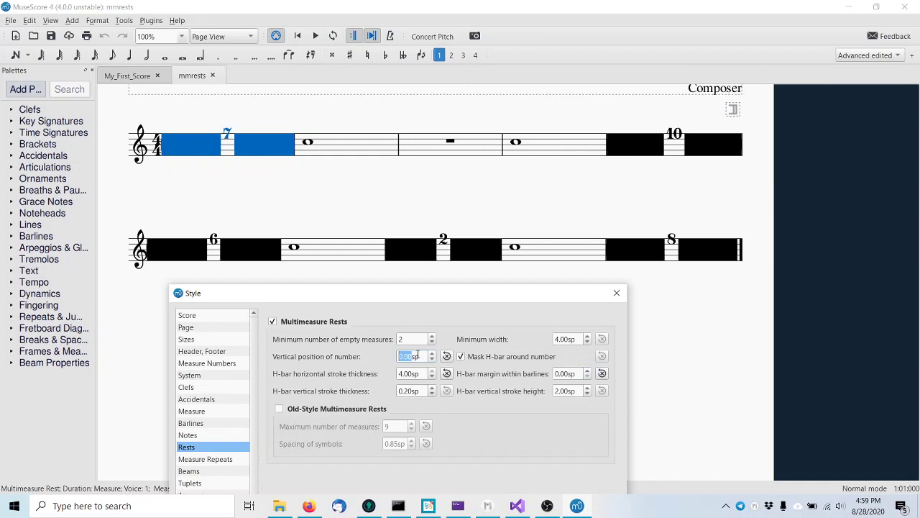
left_click(464, 357)
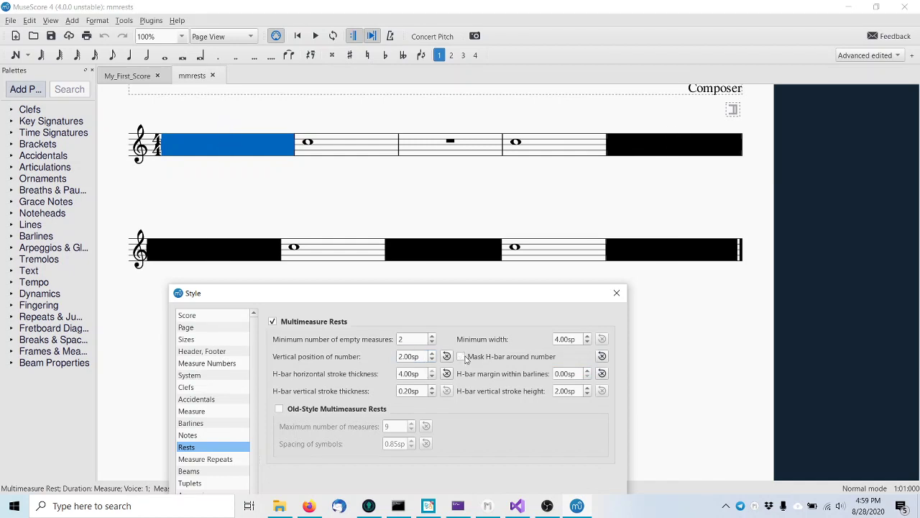
Turn masking of the H-bar around the rest number back on.
right_click(471, 294)
left_click(441, 310)
scroll(414, 339, "down", 1)
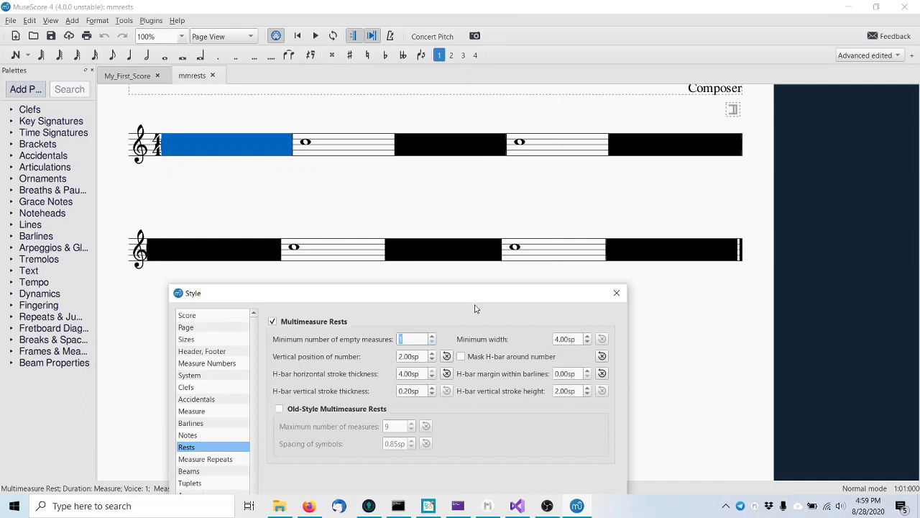
left_click(601, 355)
Reset the barline margin, number position and H-bar thickness to their defaults.
left_click(602, 373)
left_click(446, 356)
left_click(446, 373)
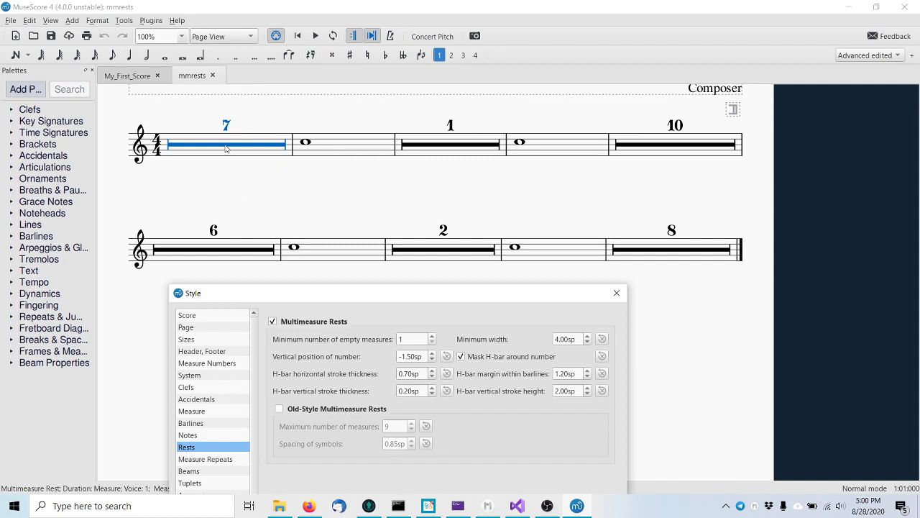
Enable old-style multimeasure rests up to 10 measures with symbol spacing 0.25sp.
left_click(338, 409)
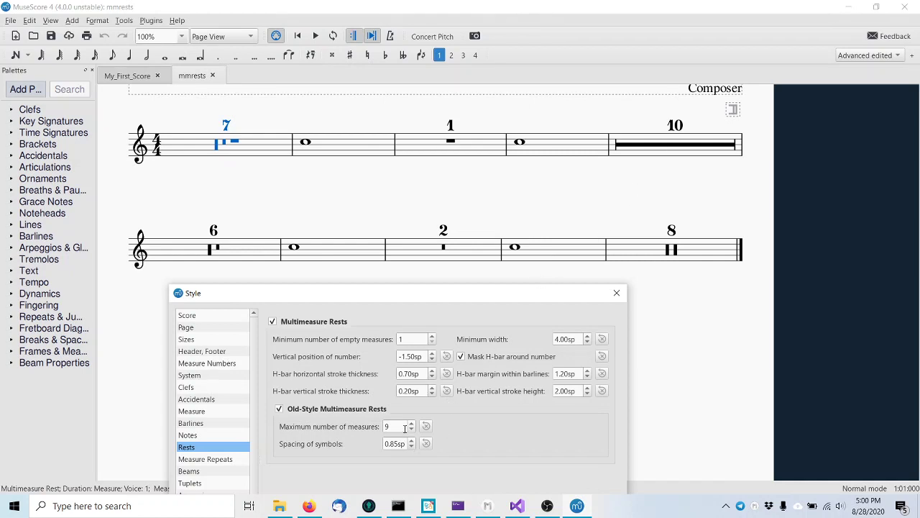
scroll(404, 427, "up", 1)
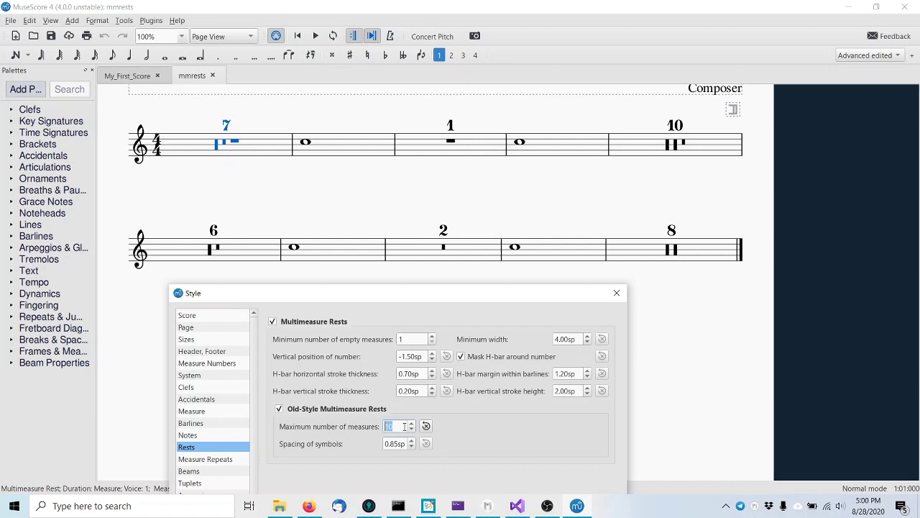
left_click(385, 443)
type("1")
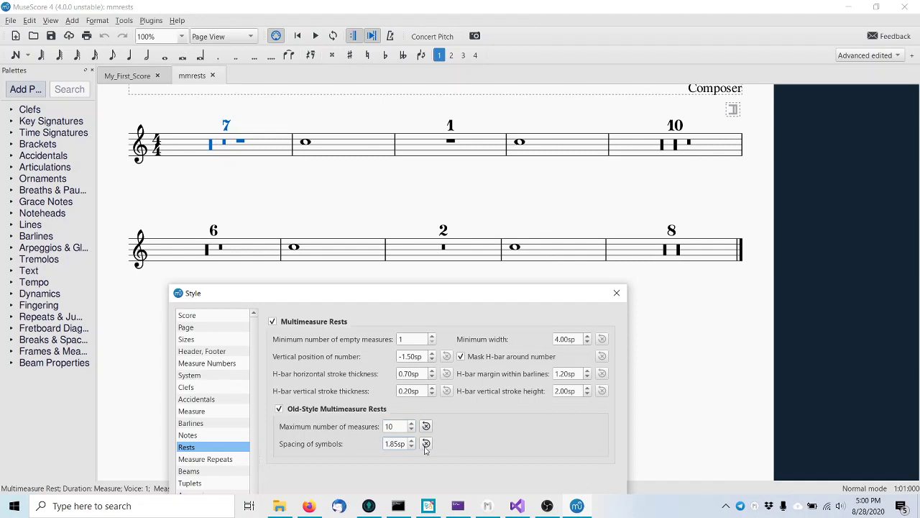
left_click(426, 443)
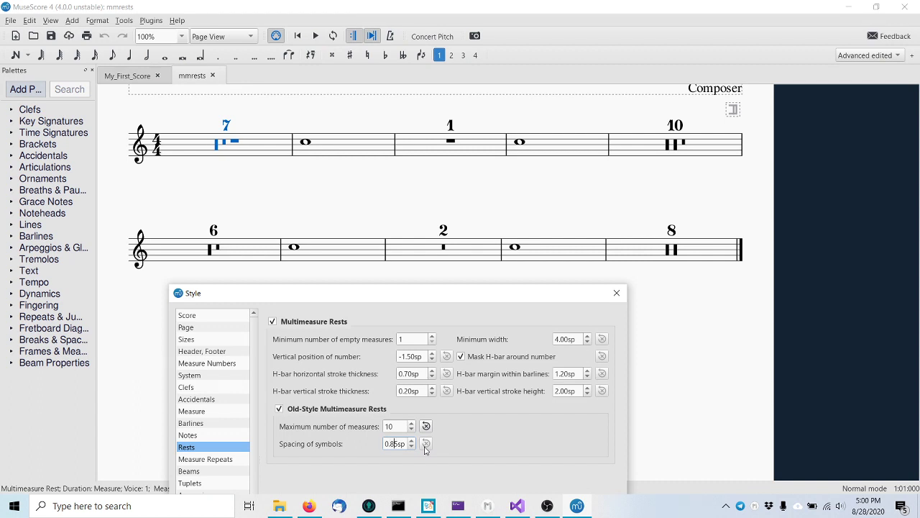
key("BackSpace")
type("2")
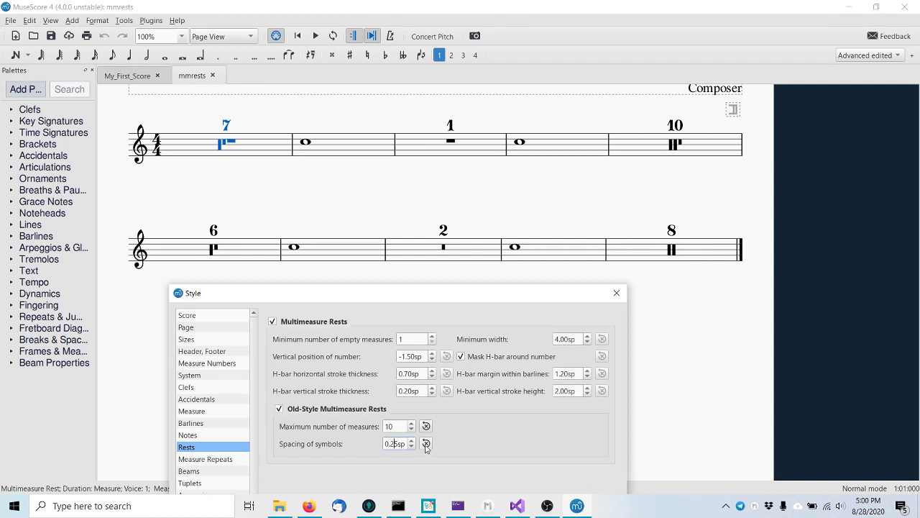
Close the Style dialog and close mmrests, discarding its changes.
left_click(617, 292)
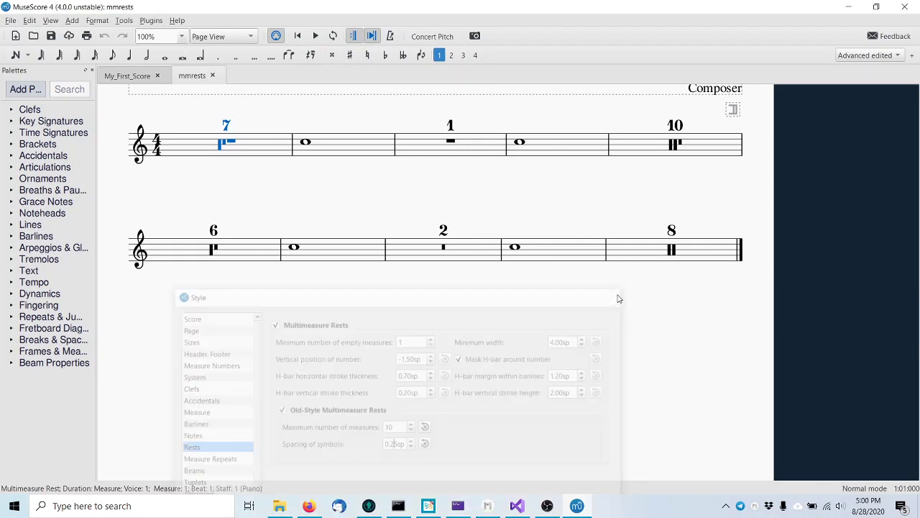
left_click(215, 76)
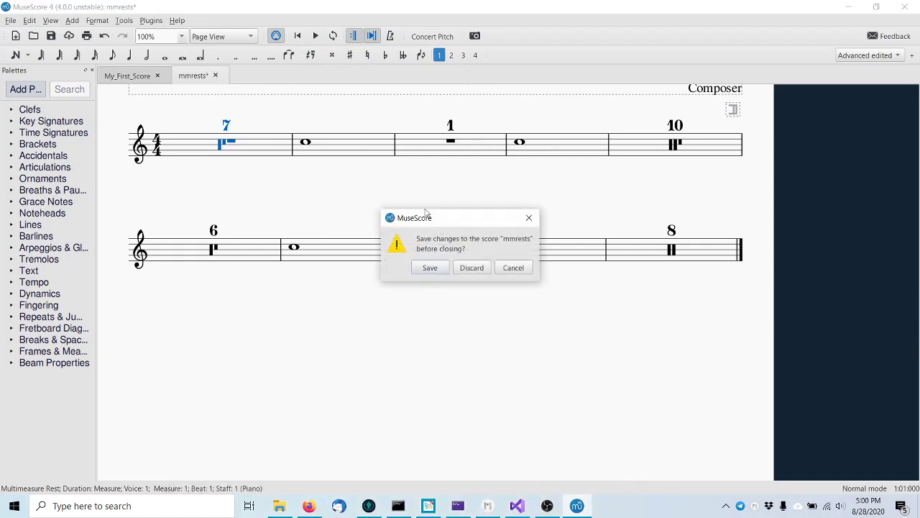
left_click(471, 267)
Open the recent score series.mscz and scroll down through its measure repeats.
left_click(10, 20)
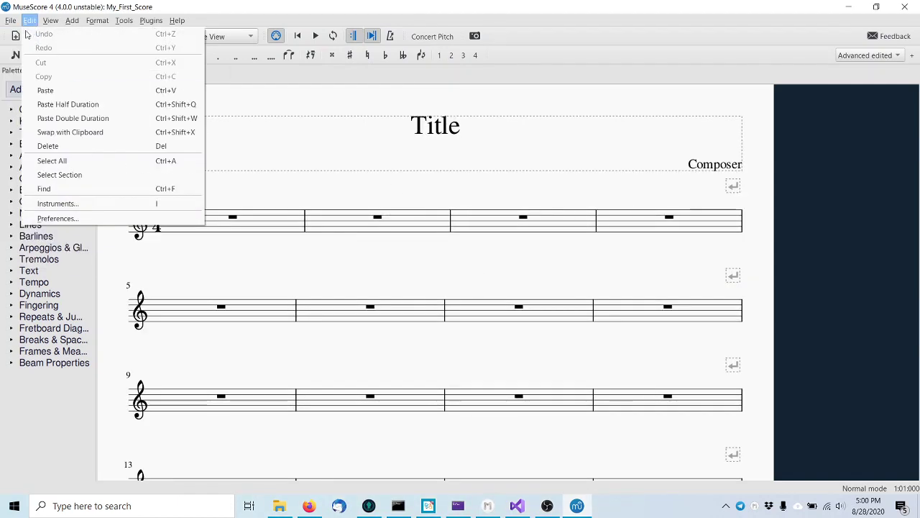
mouse_move(36, 76)
left_click(176, 90)
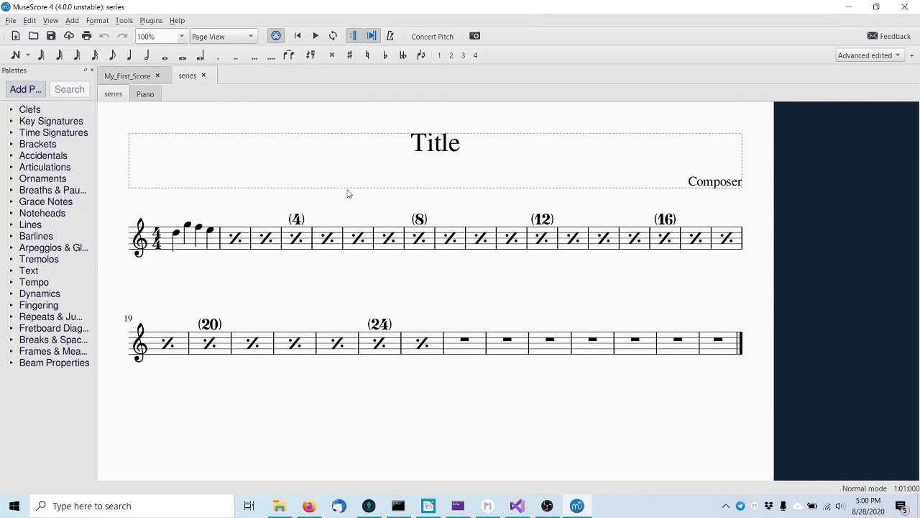
right_click(302, 223)
key("Escape")
scroll(302, 224, "down", 1)
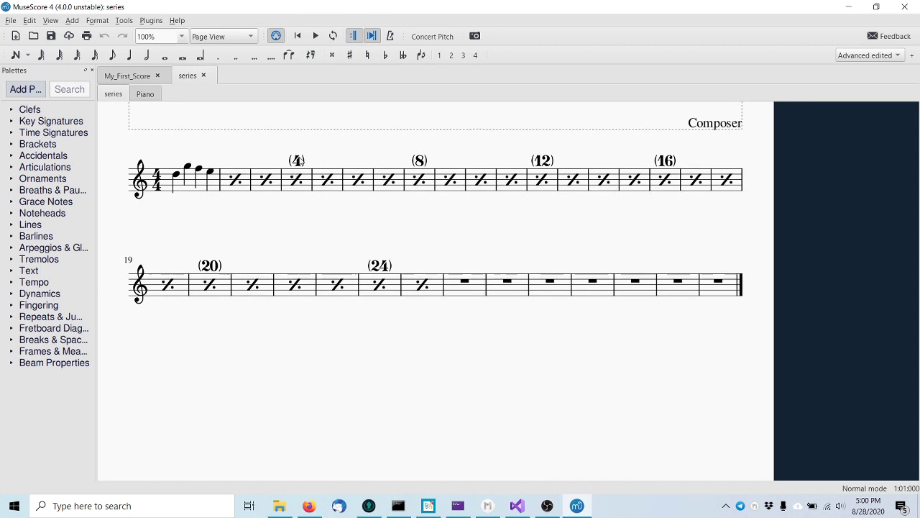
Open the measure repeat style from the (4) number and switch numbering to every 5 repeats.
right_click(302, 163)
left_click(357, 274)
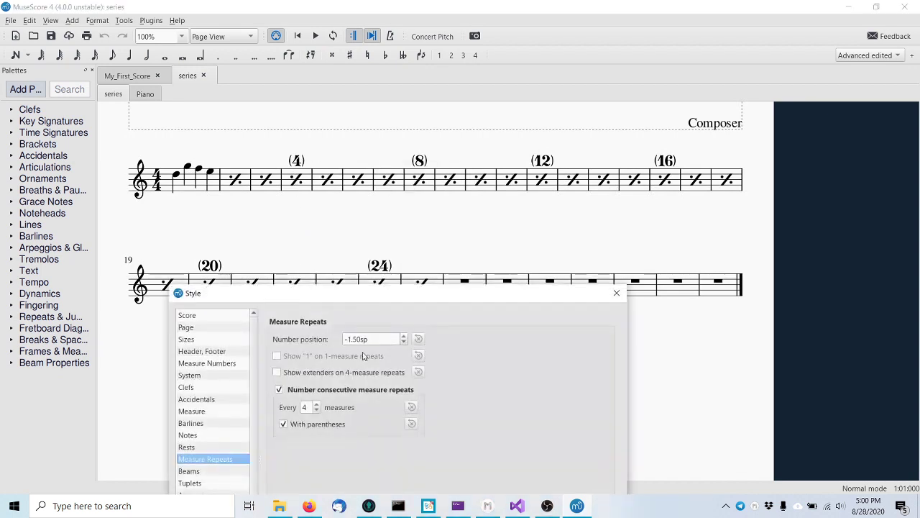
left_click_drag(328, 296, 330, 322)
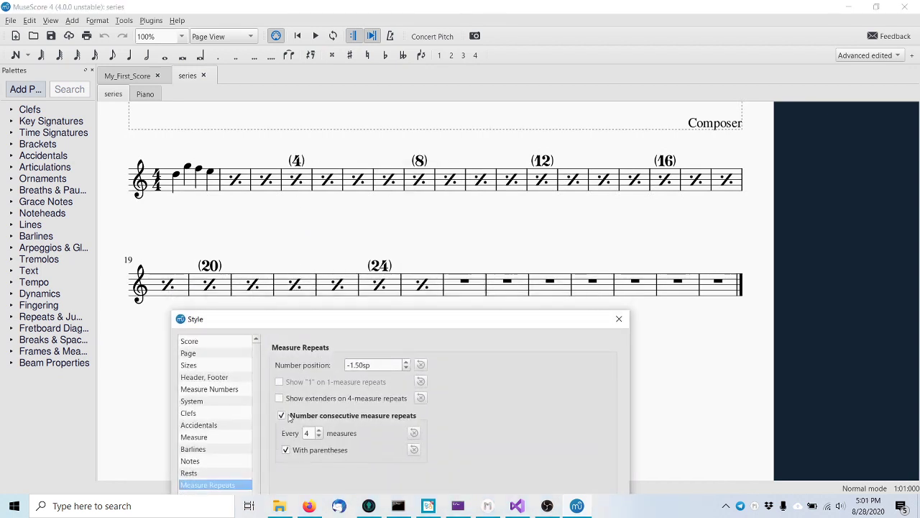
left_click(282, 416)
left_click(282, 416)
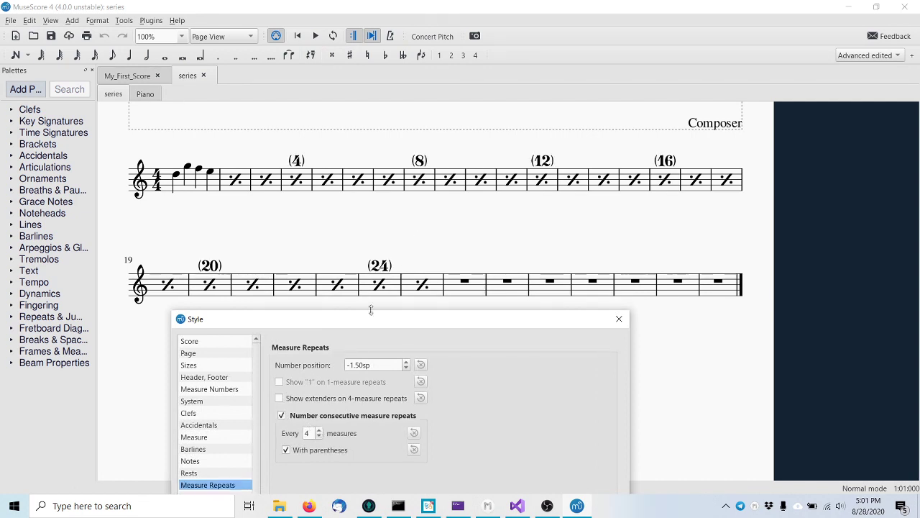
left_click(320, 430)
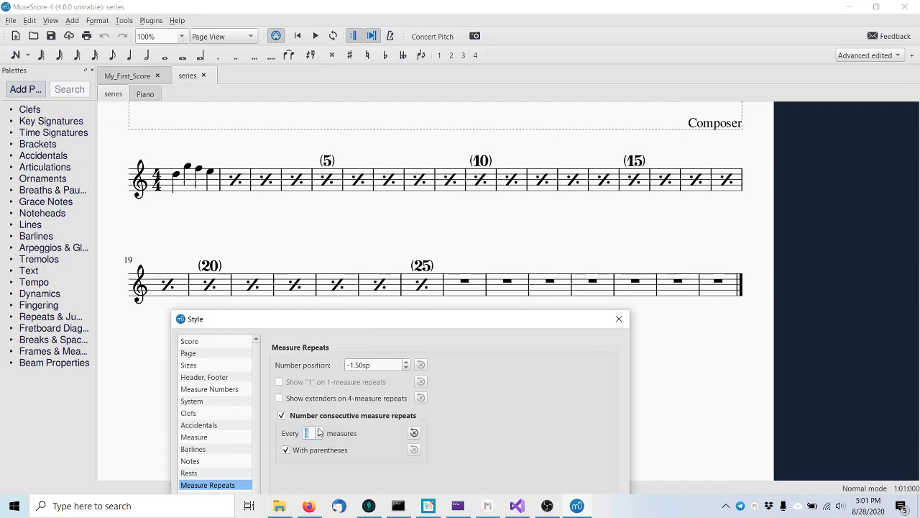
Toggle parentheses off and on, then disable consecutive numbering and show "1" on one-measure repeats.
scroll(319, 432, "up", 3)
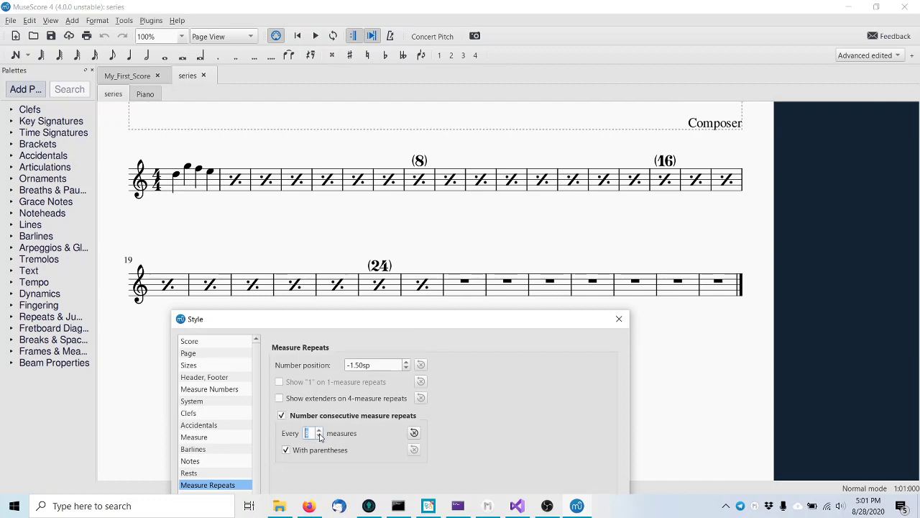
scroll(320, 436, "down", 7)
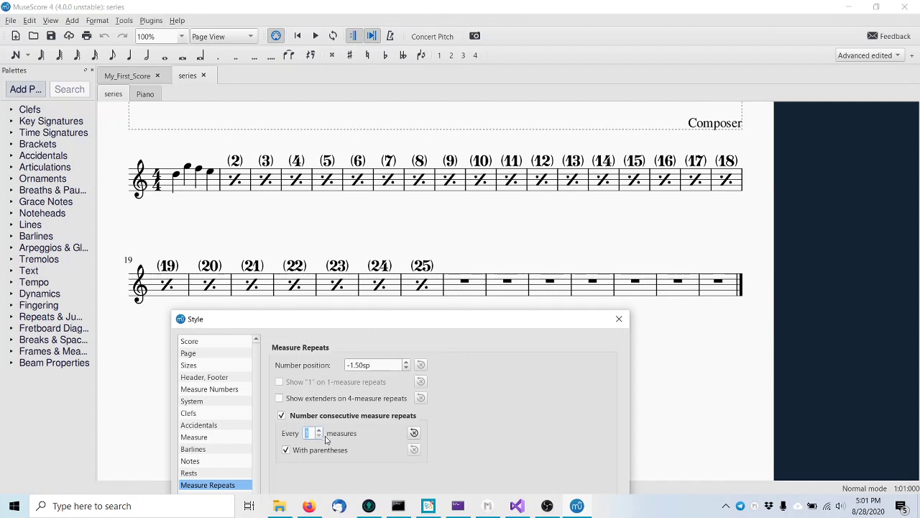
left_click(331, 455)
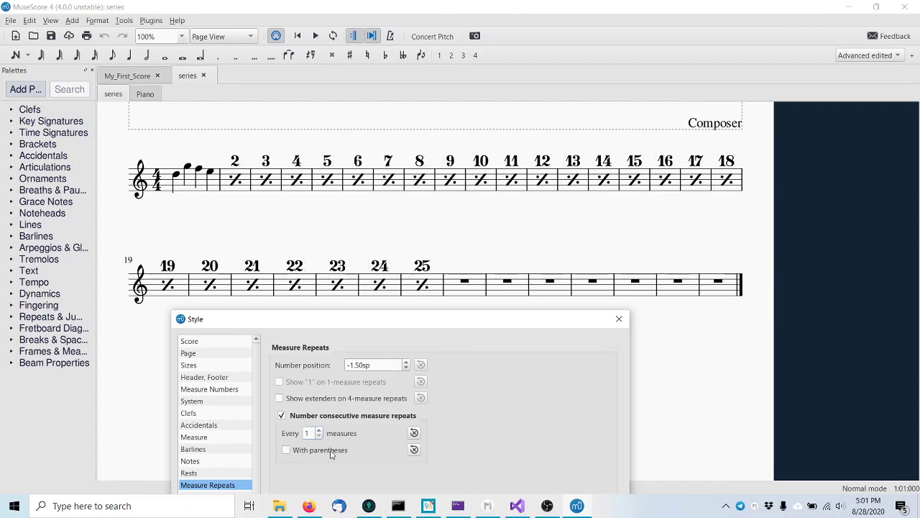
left_click(332, 454)
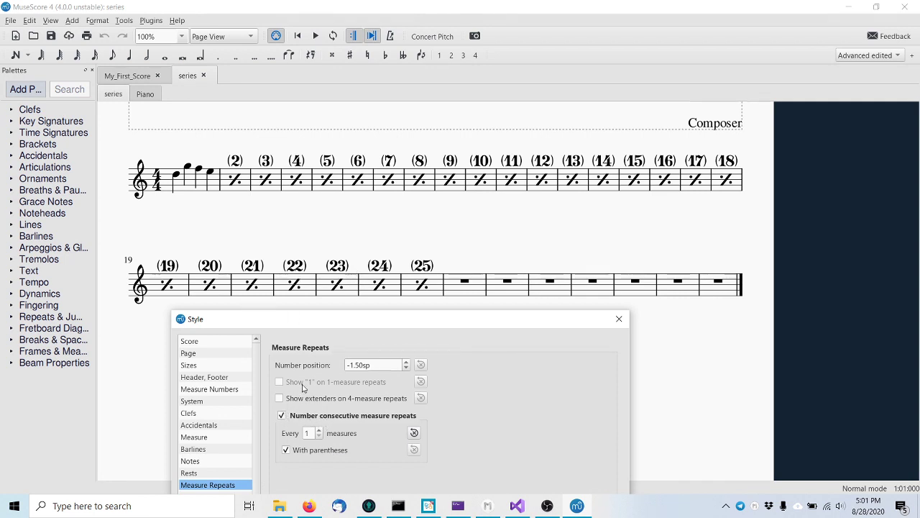
left_click(282, 416)
left_click(280, 381)
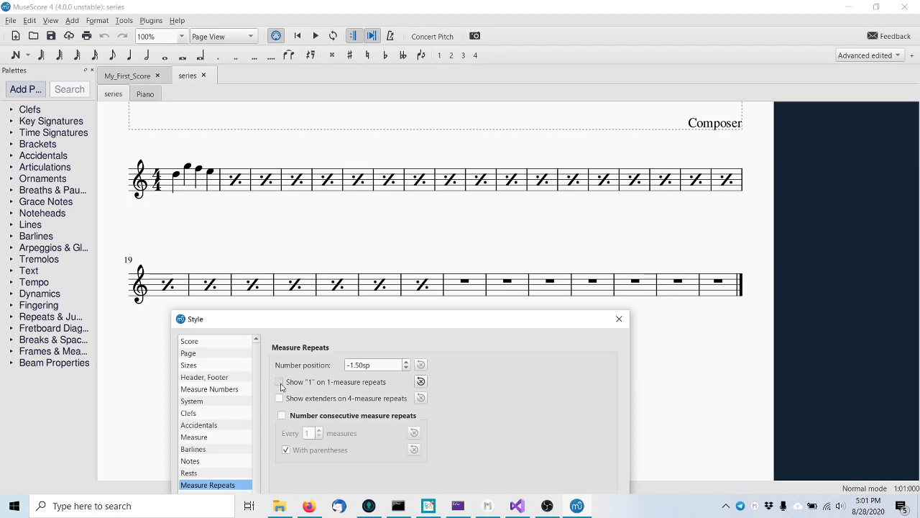
Close the Style dialog and put a two-measure repeat on measure 26.
left_click(619, 320)
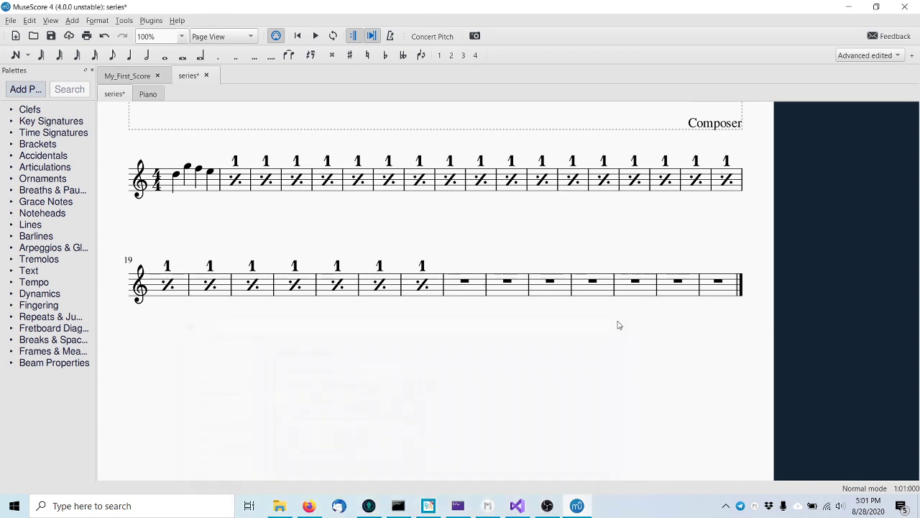
left_click(479, 291)
left_click(11, 316)
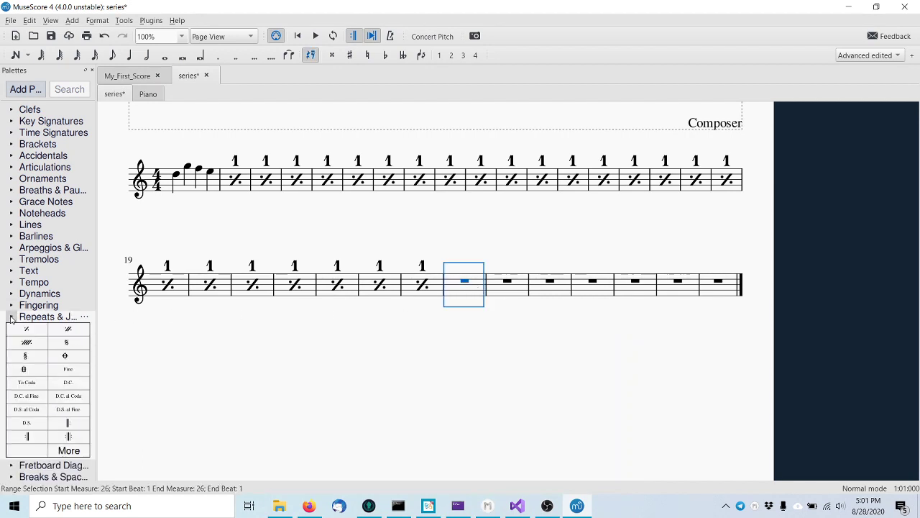
left_click(62, 335)
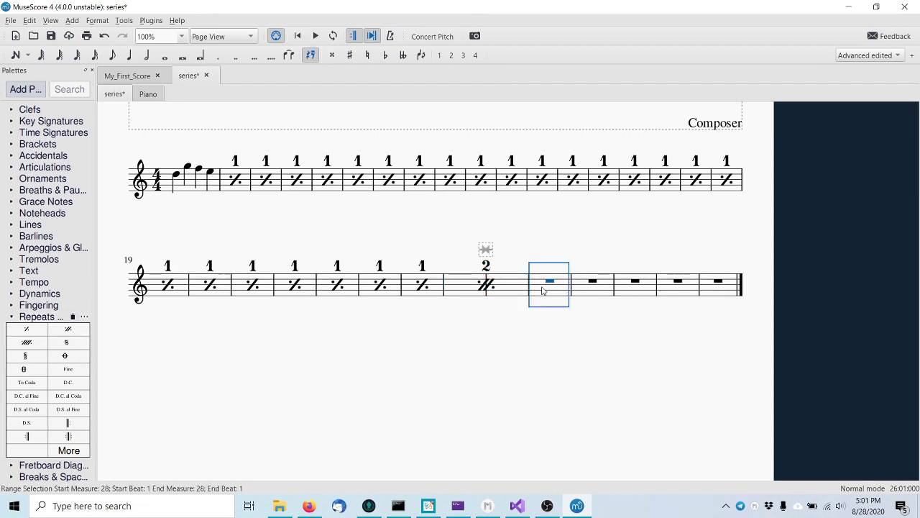
Add a four-measure repeat starting at measure 28 and clear the selection.
left_click(27, 345)
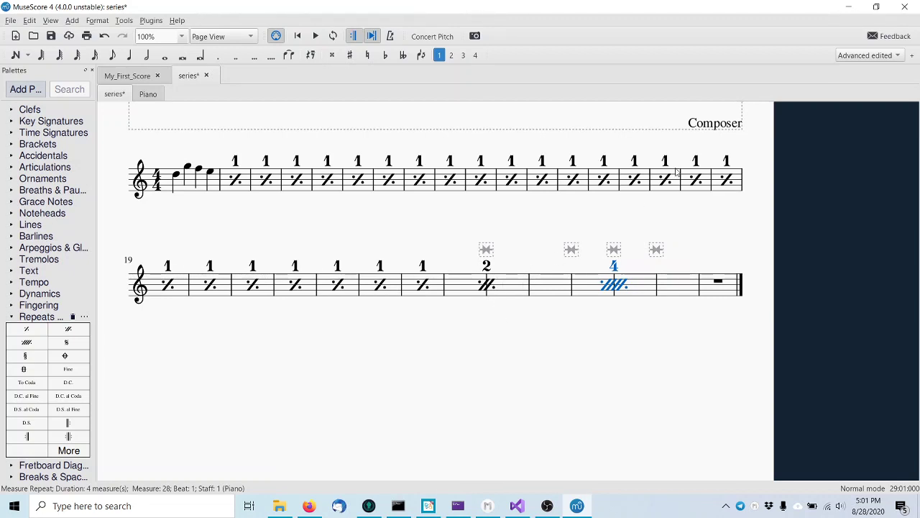
left_click(488, 296)
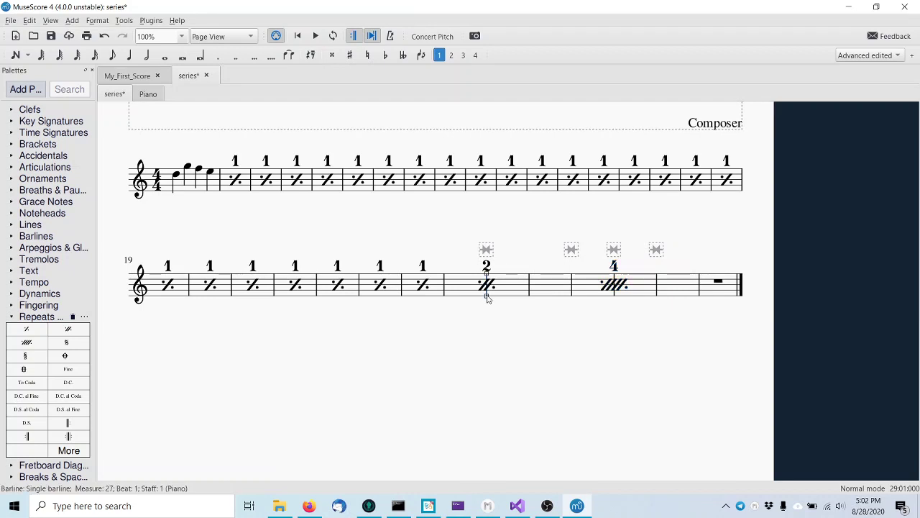
left_click(630, 348)
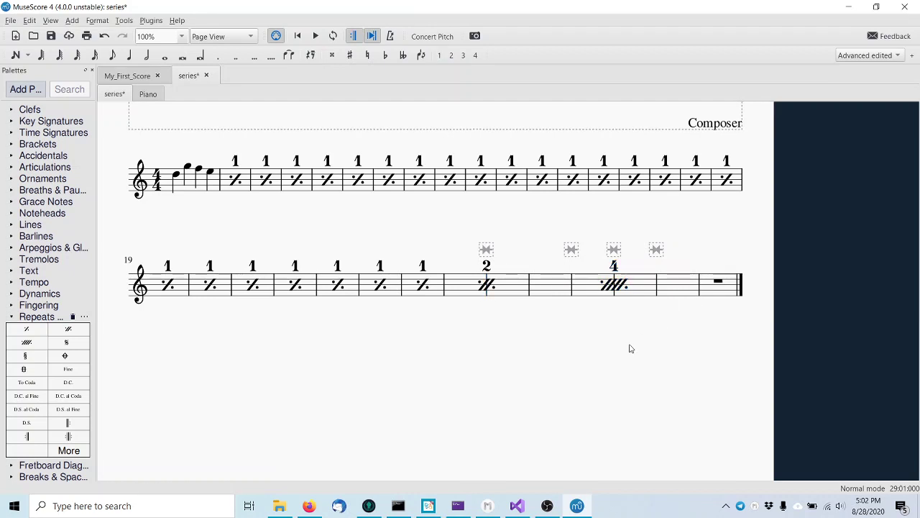
left_click(11, 317)
Re-enable consecutive measure repeat numbering and drop a layout break onto measure 18.
left_click(11, 340)
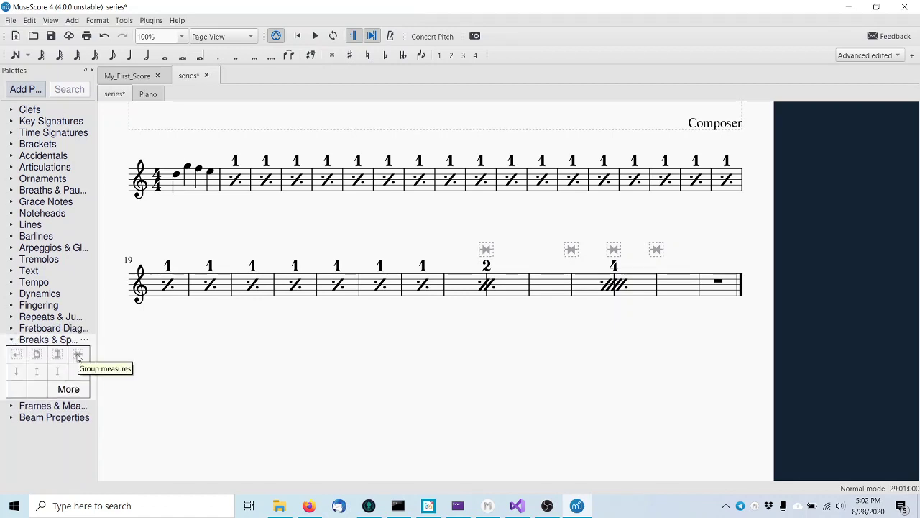
left_click(234, 182)
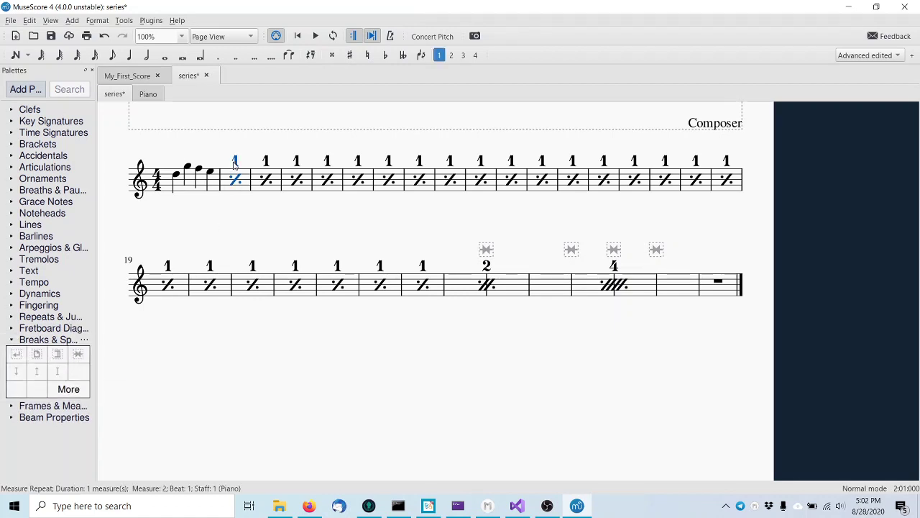
right_click(234, 181)
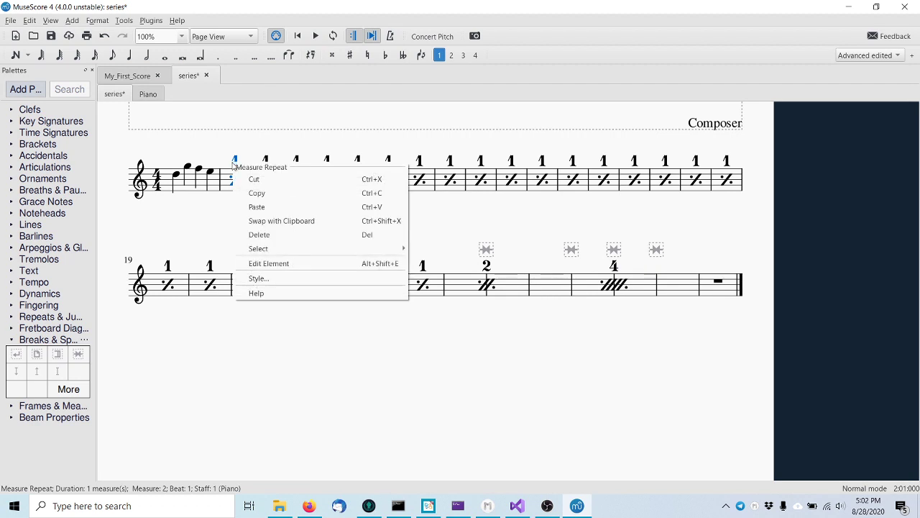
left_click(300, 278)
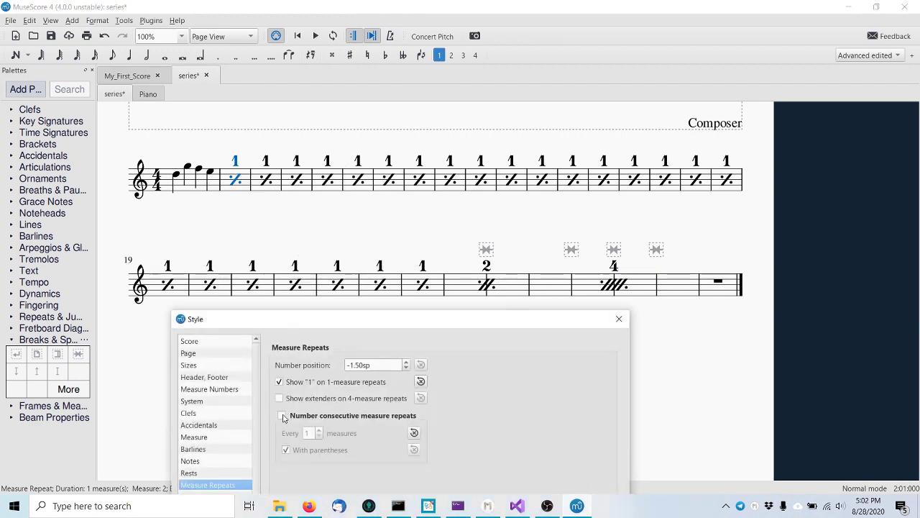
left_click(282, 416)
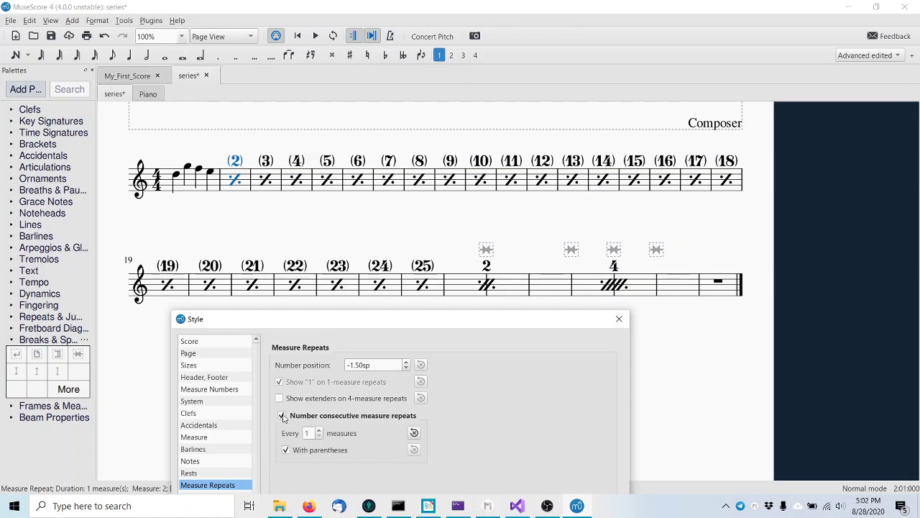
left_click(620, 320)
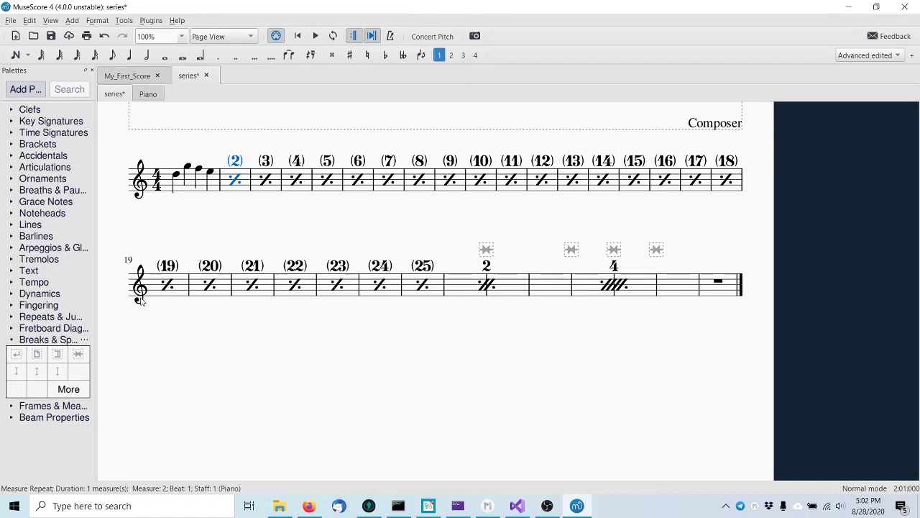
left_click_drag(78, 355, 723, 182)
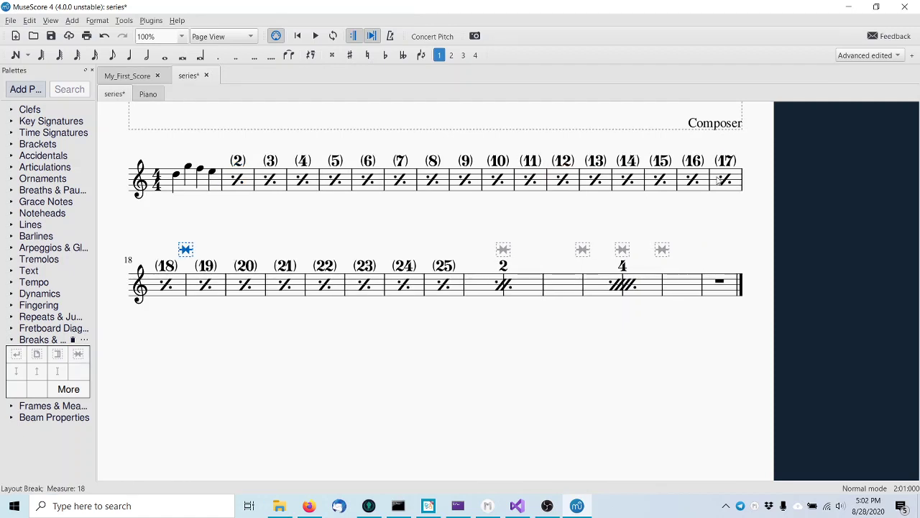
Close series without saving, then open the recent score measurerepeats.mscz.
left_click(207, 75)
left_click(468, 268)
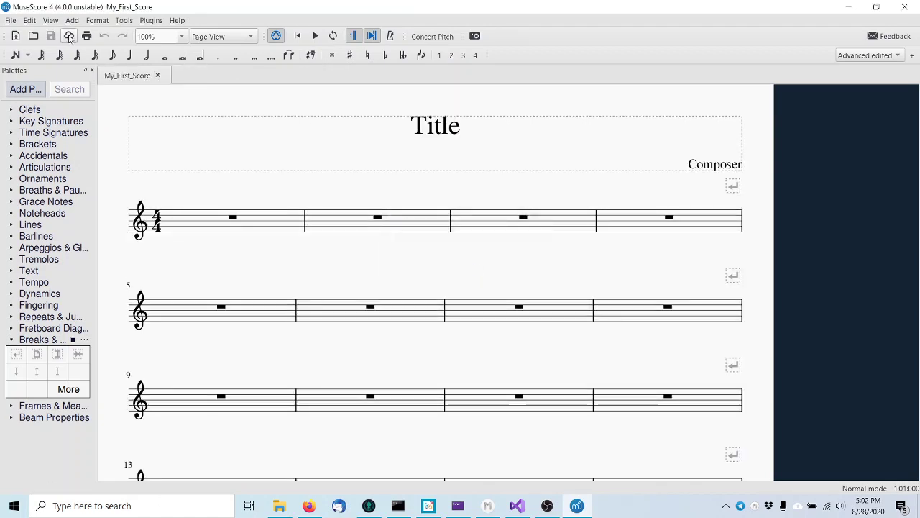
left_click(11, 22)
mouse_move(43, 75)
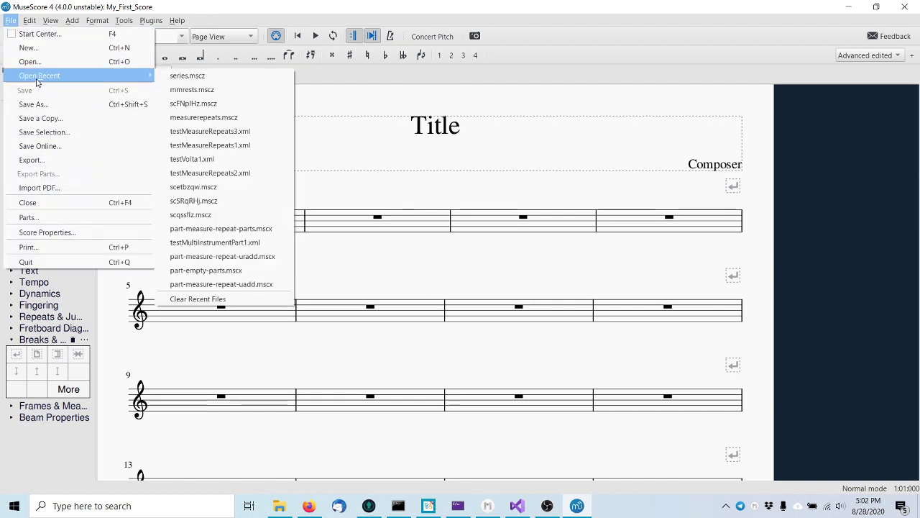
left_click(208, 116)
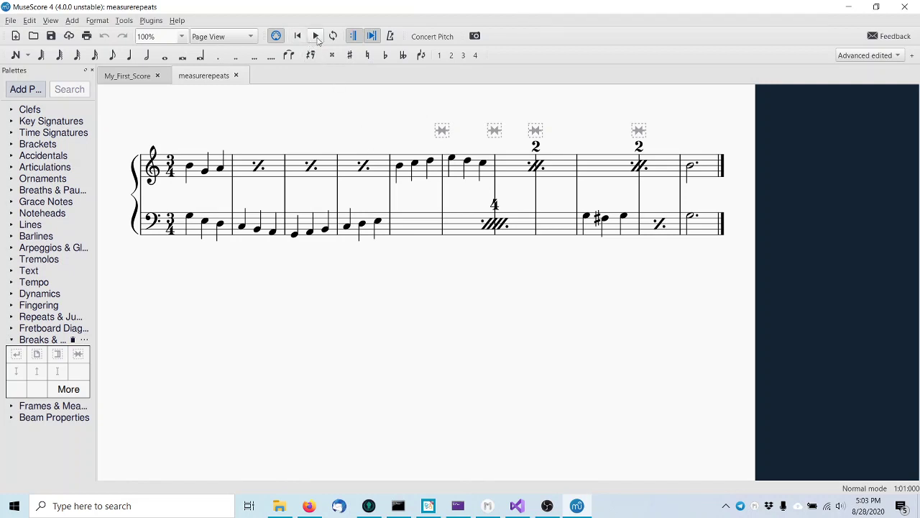
left_click(317, 36)
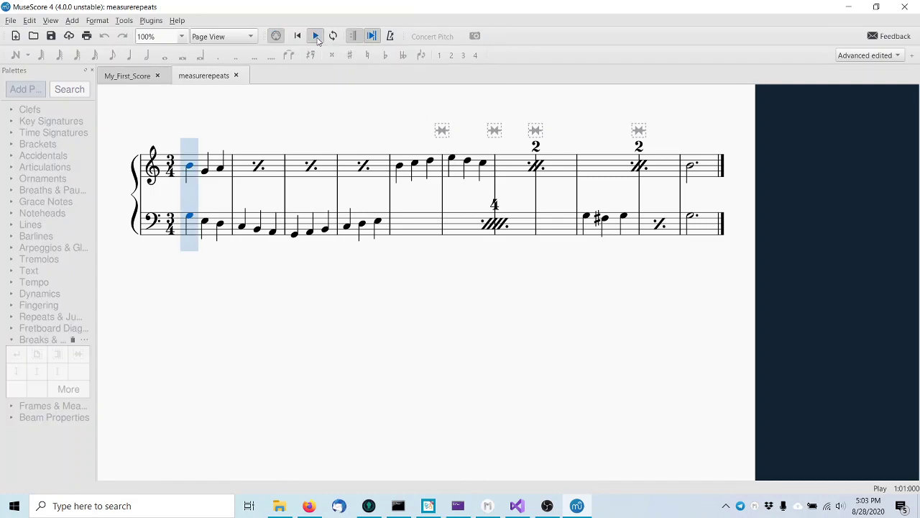